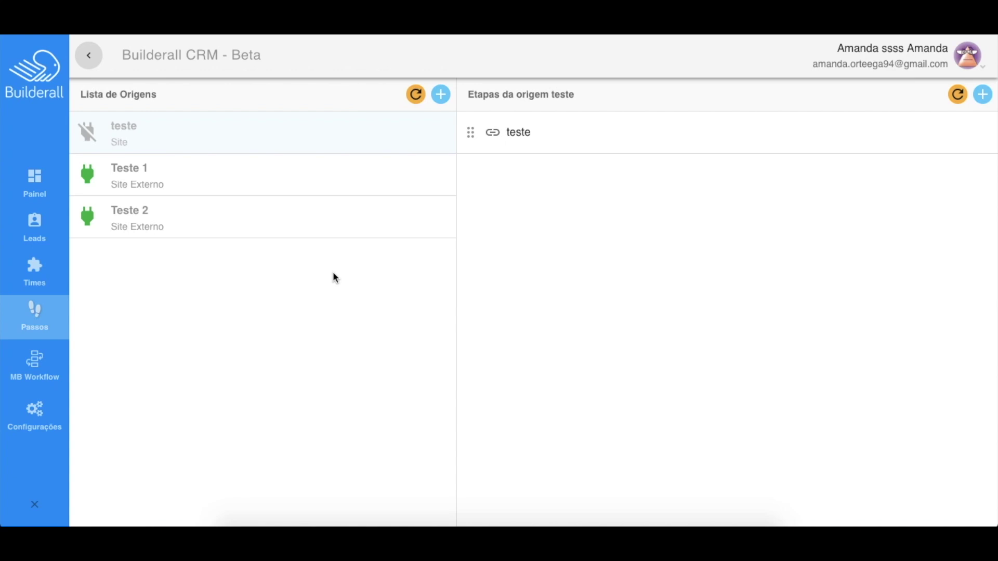
Start a new origin named Tutorial with the pasted Google Docs domain and type Site
left_click(441, 95)
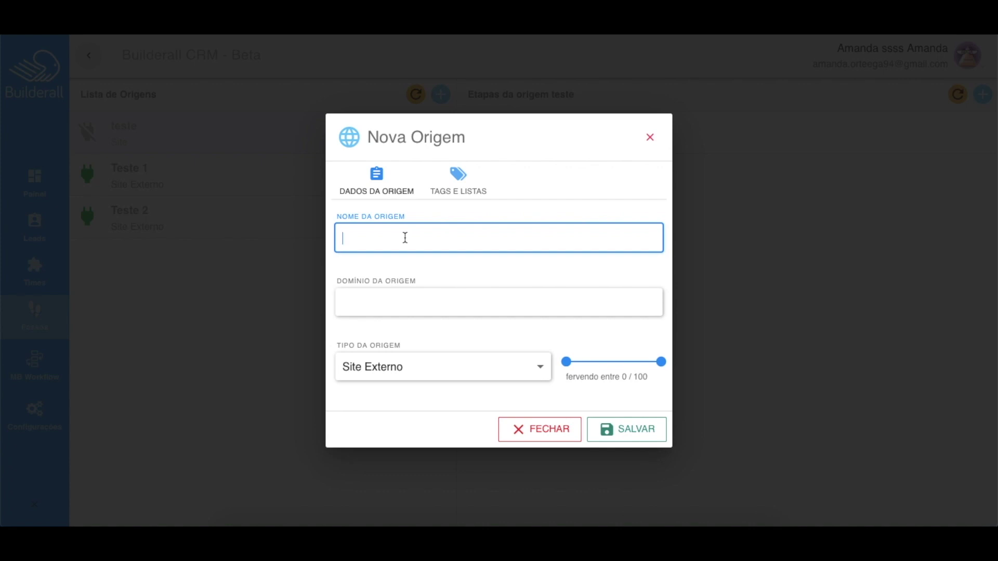
type("Tutorial")
left_click(401, 300)
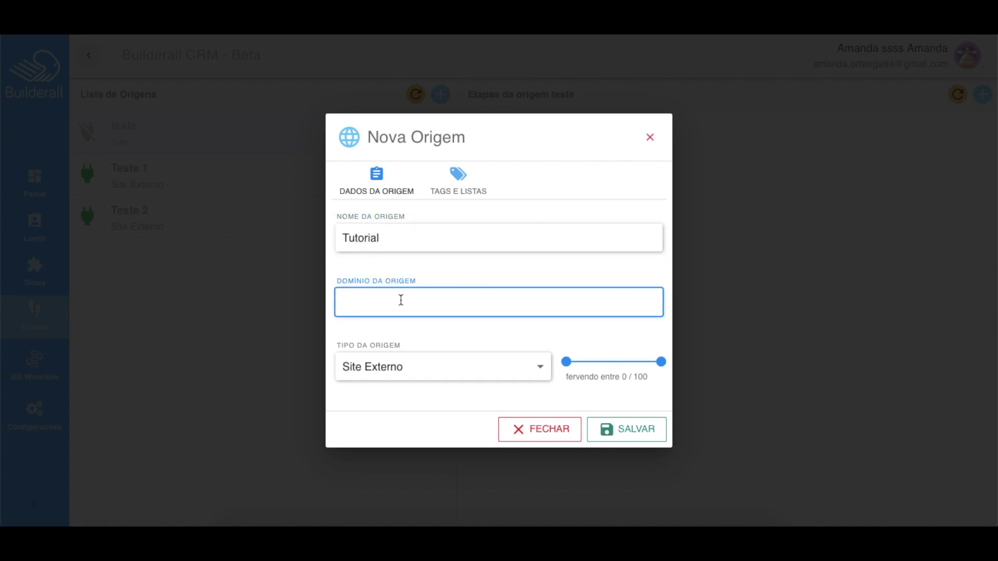
key("ctrl+v")
left_click(467, 364)
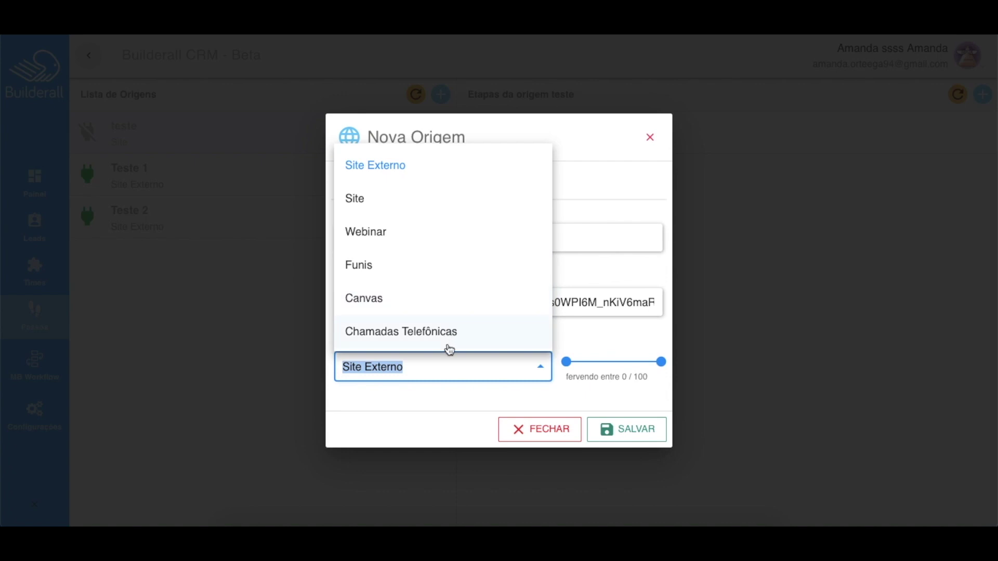
left_click(438, 201)
Set the score range to 50–100, choose mailing list Teste 2, and save the origin
left_click(521, 336)
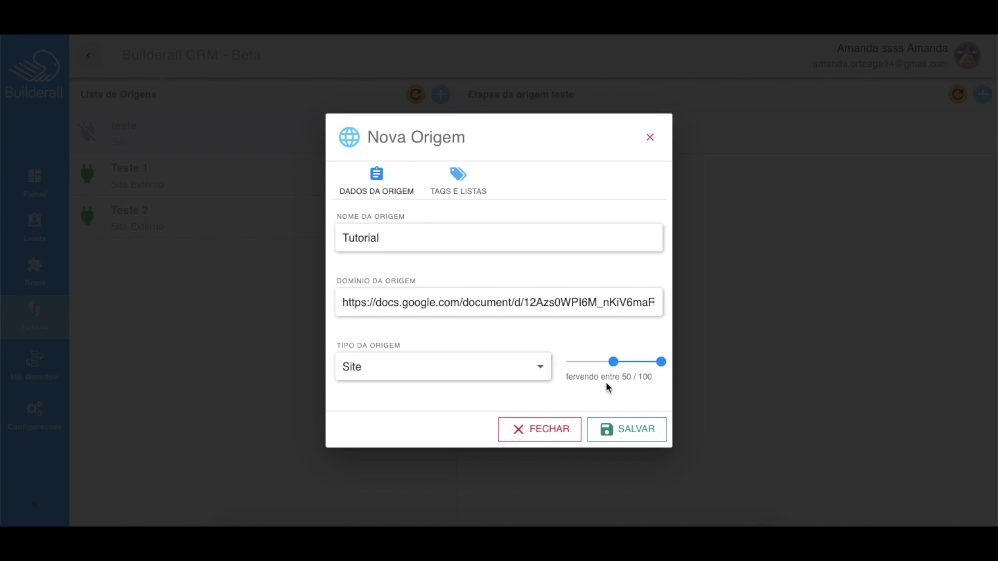
left_click(625, 433)
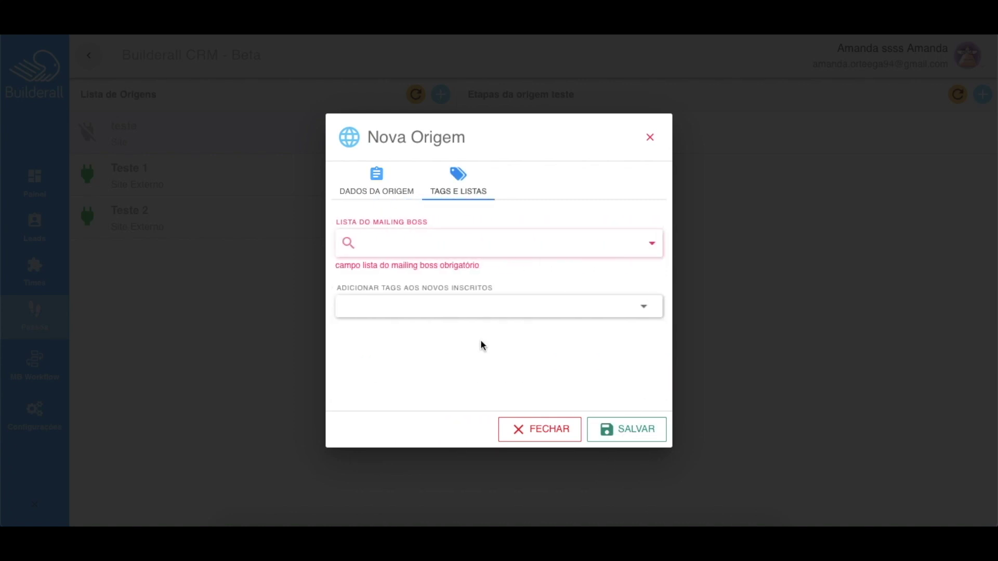
left_click(481, 246)
left_click(477, 284)
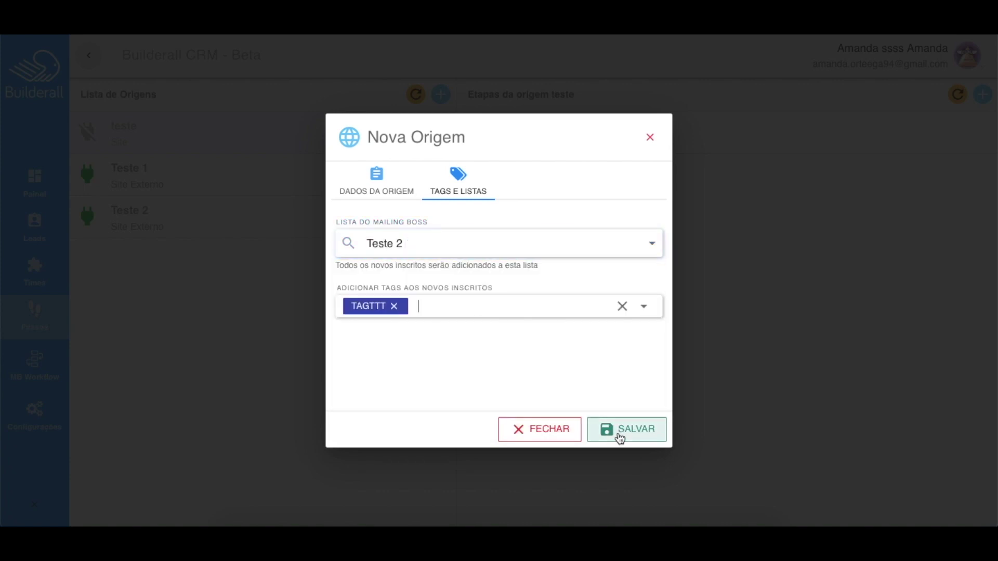
left_click(618, 432)
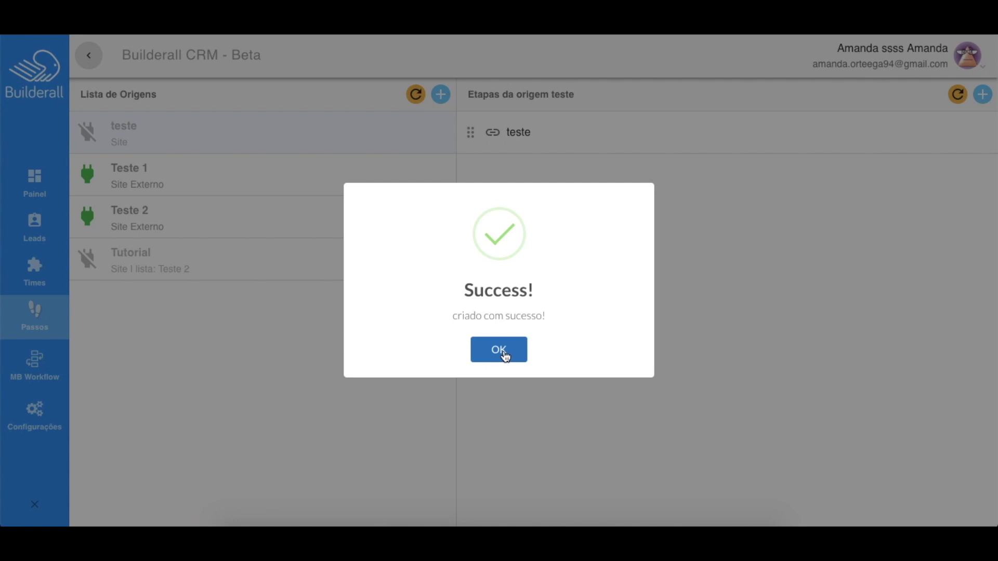
Dismiss the success message and switch on tracking for the Tutorial origin
left_click(503, 354)
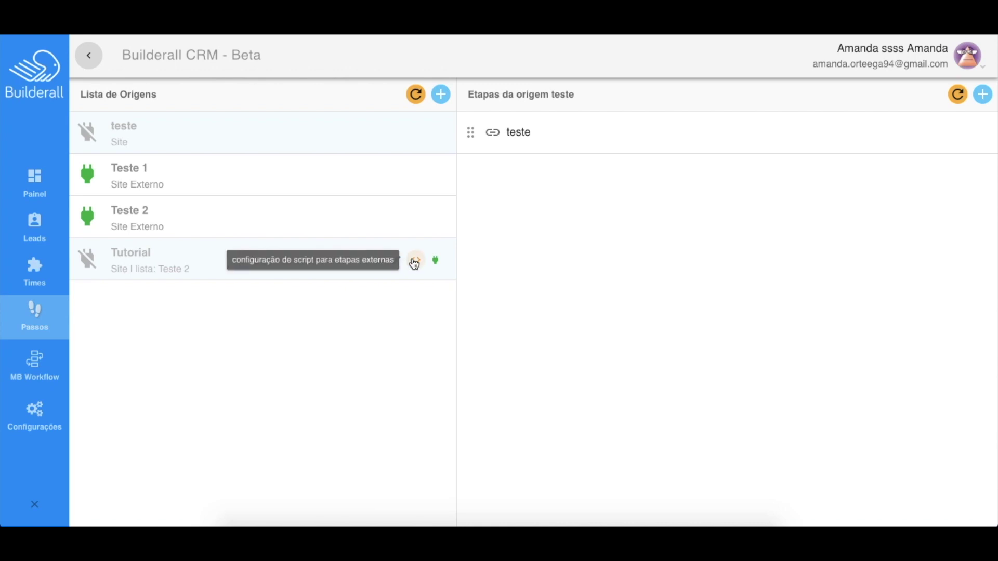
left_click(436, 261)
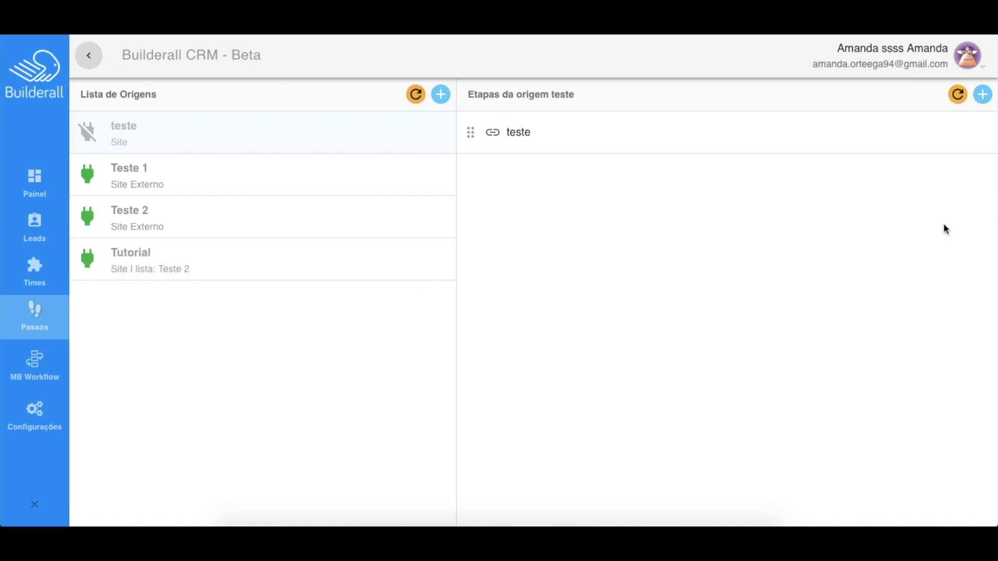
Start a new step Teste in origin teste, type Moved from list, following step teste
left_click(982, 96)
left_click(375, 198)
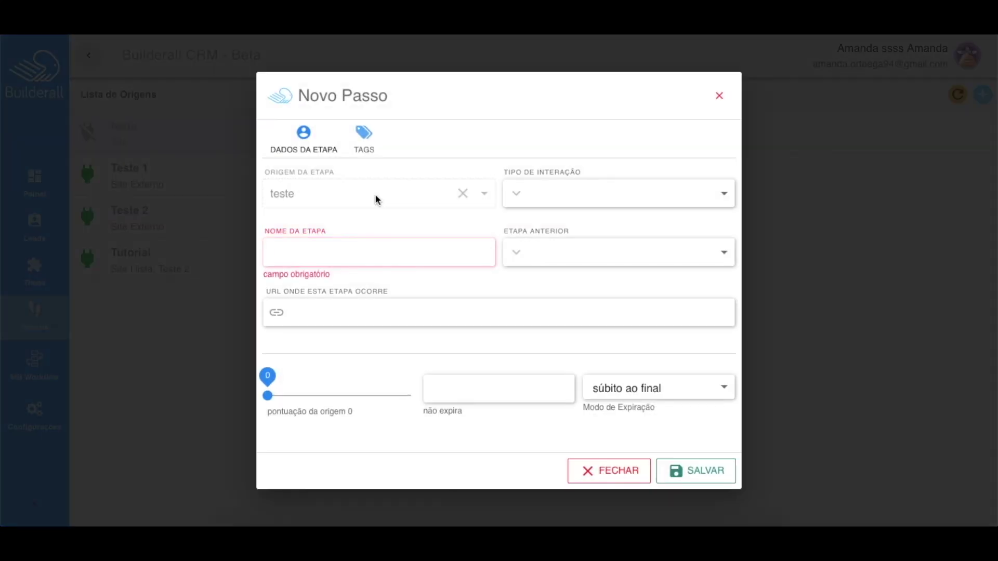
left_click(566, 193)
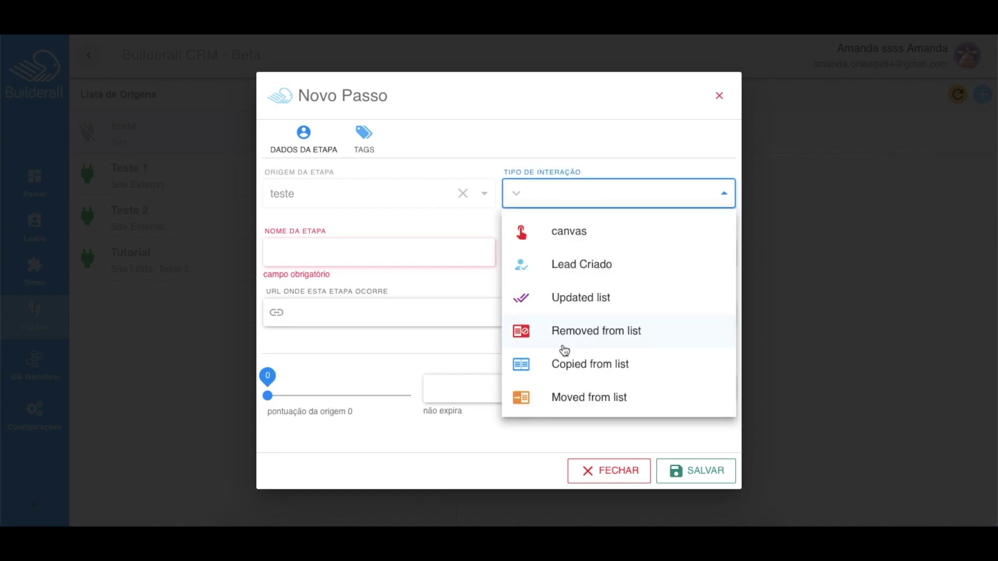
left_click(568, 399)
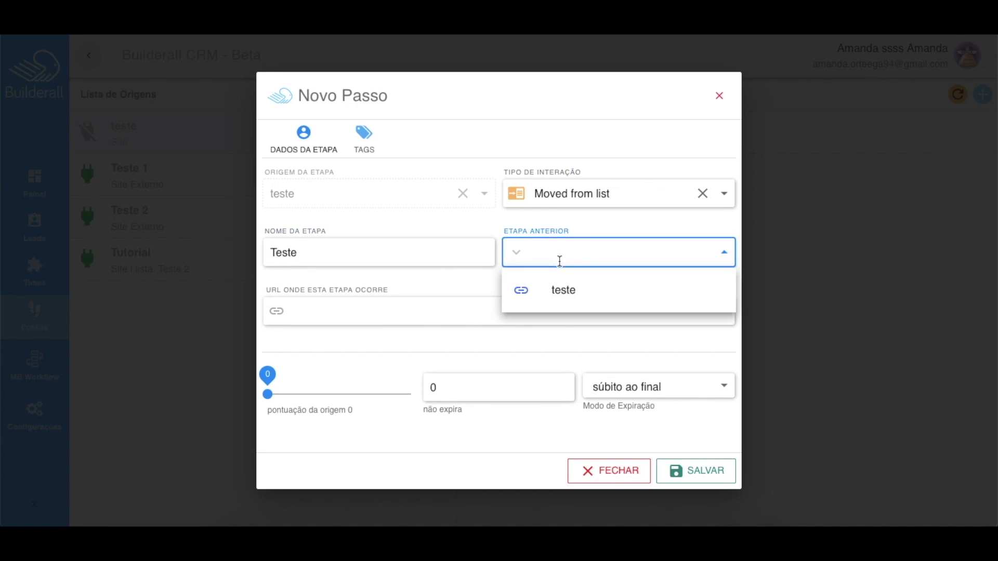
left_click(569, 288)
left_click(390, 307)
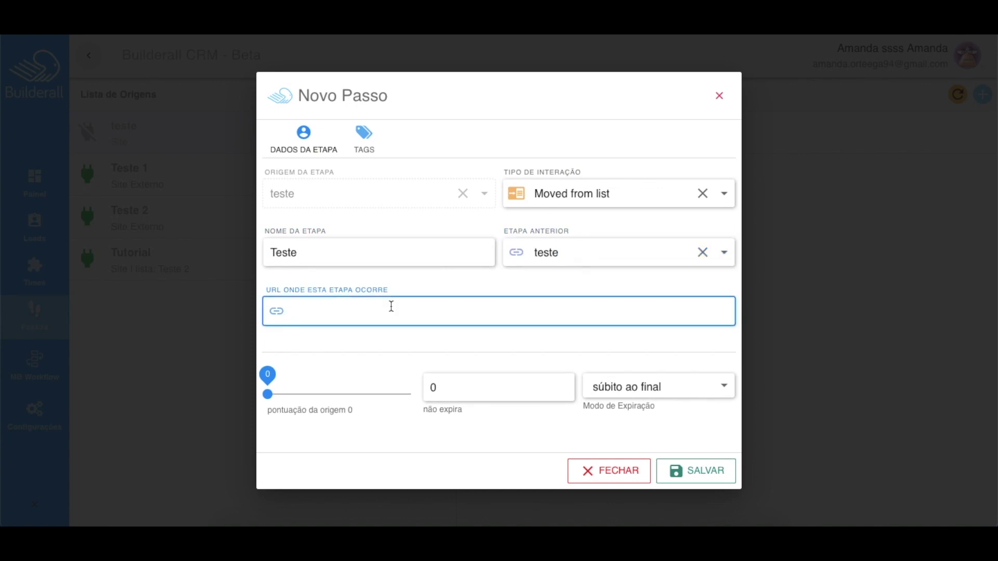
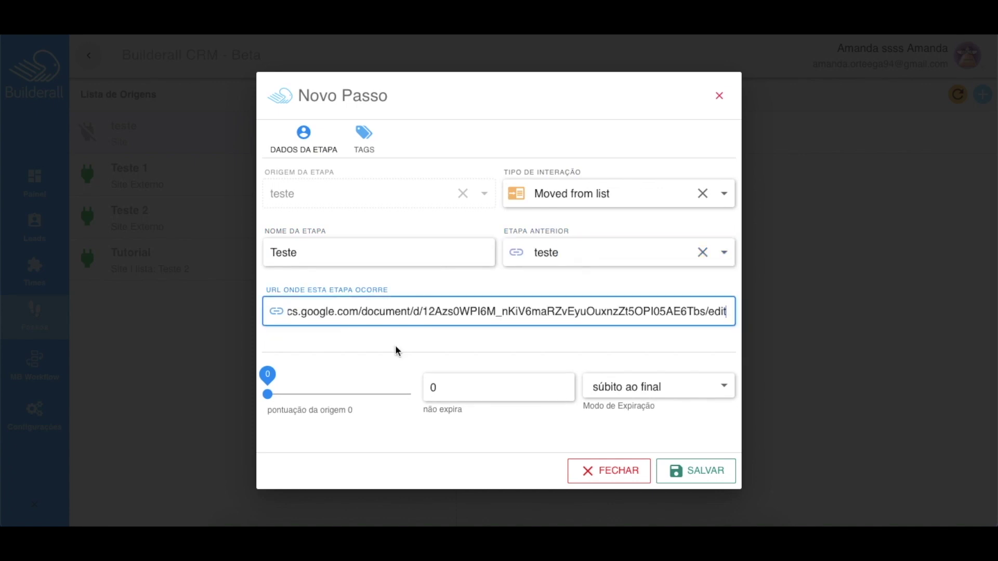
Paste the Google Docs URL, set the origin score to 17, and save the step
left_click(270, 396)
left_click_drag(283, 399, 294, 400)
left_click(449, 396)
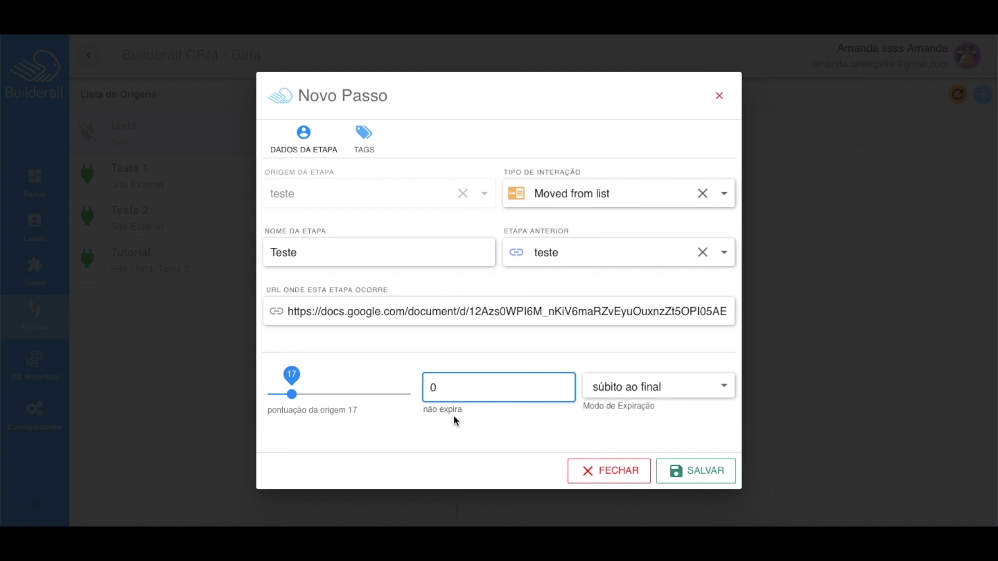
left_click_drag(580, 404, 665, 410)
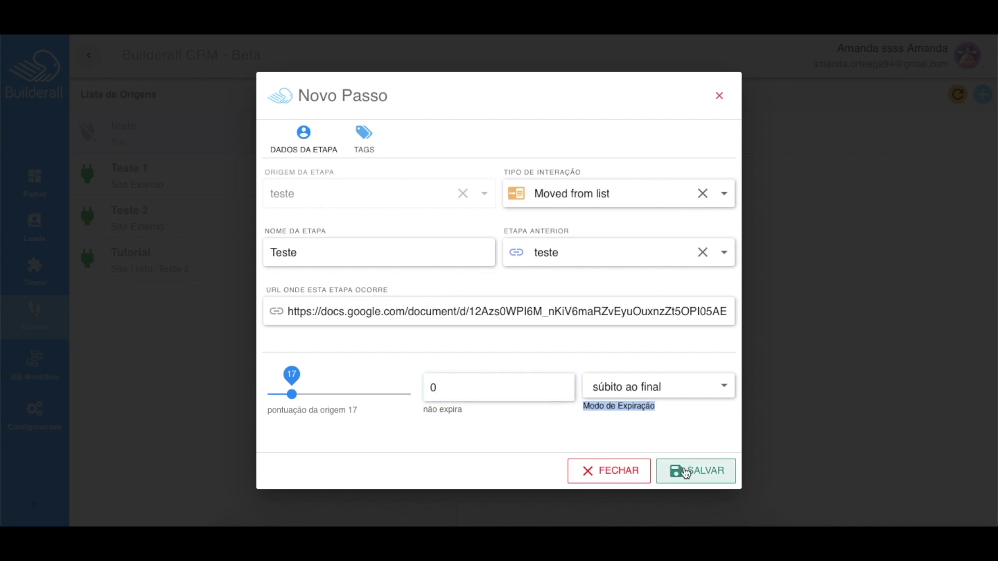
left_click(684, 469)
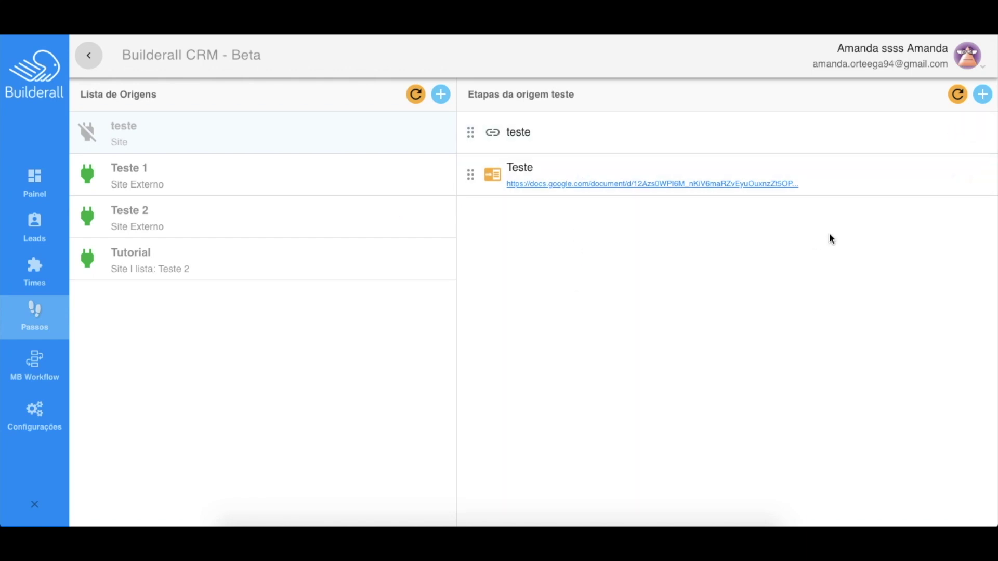
Drag step Teste above step teste, then go to the MB Workflow section
mouse_move(744, 166)
left_click_drag(470, 132, 484, 209)
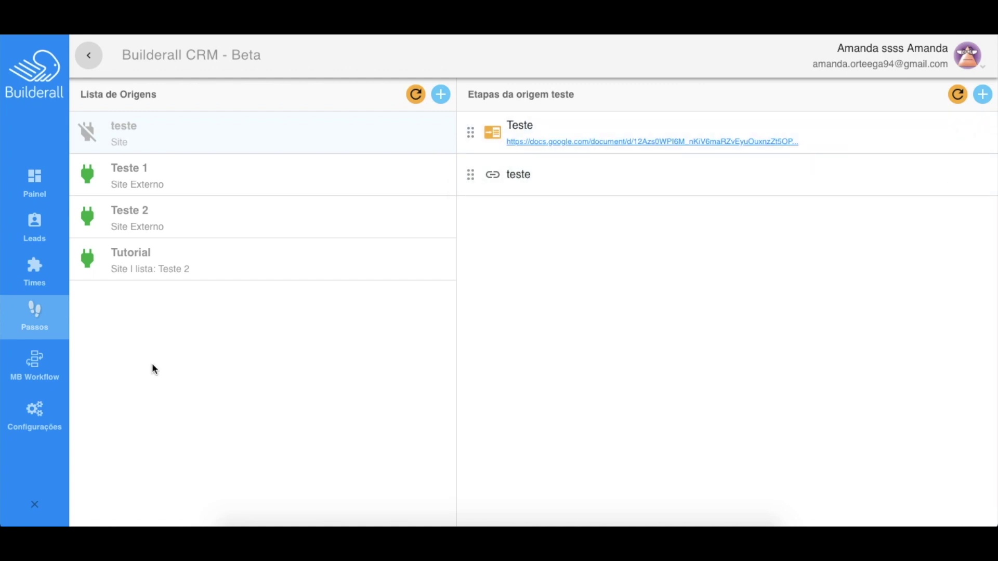
left_click(29, 379)
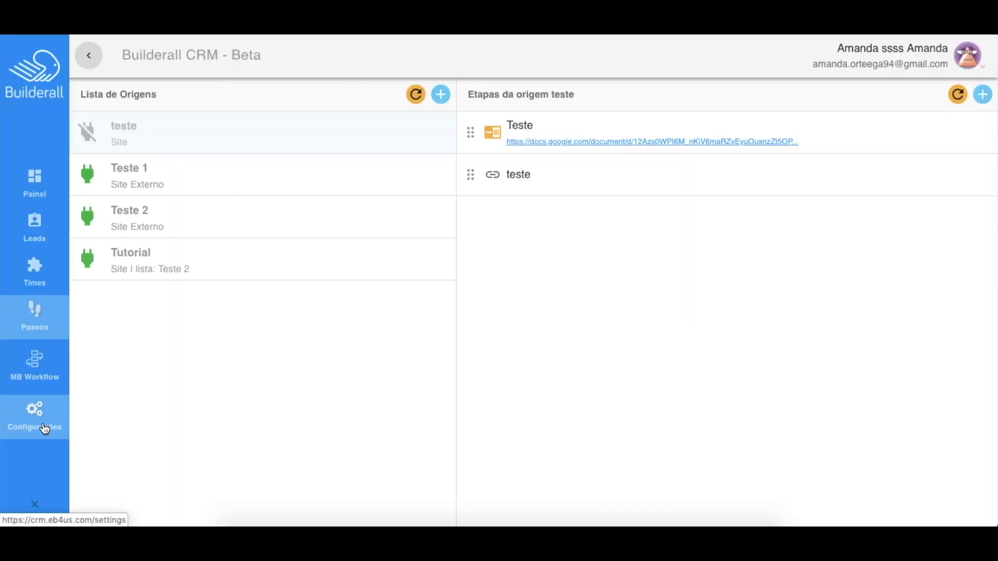
In Settings, show the custom Interações types list and start a new interaction type
left_click(45, 427)
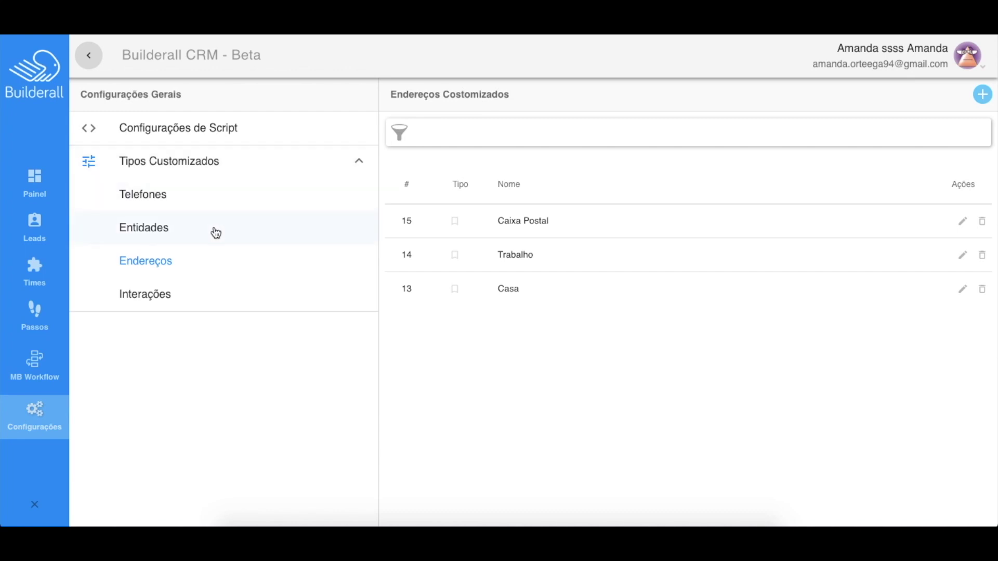
left_click(227, 295)
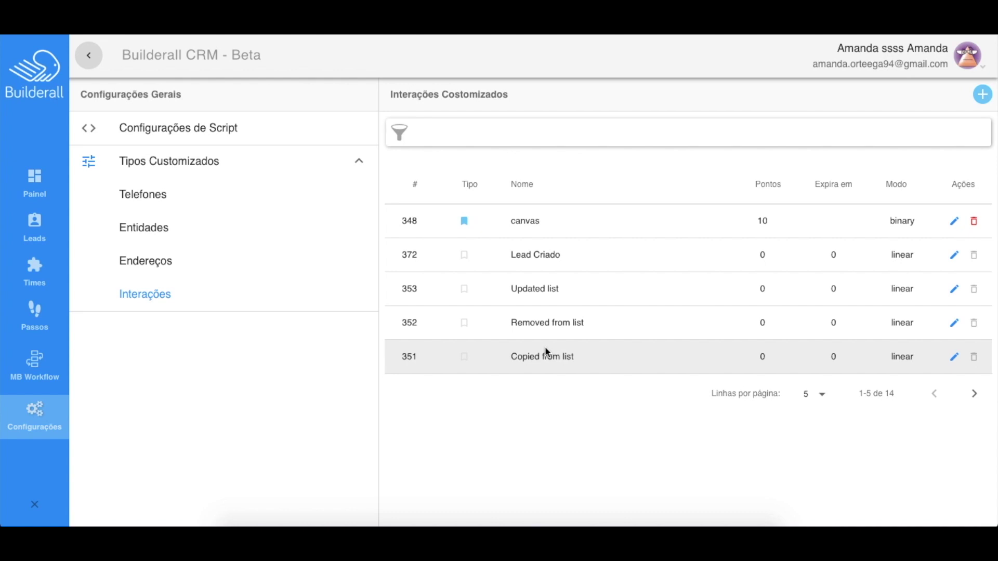
left_click(984, 97)
Save interaction type Teste with score 14 and a repeat interval of 2 days
left_click(619, 205)
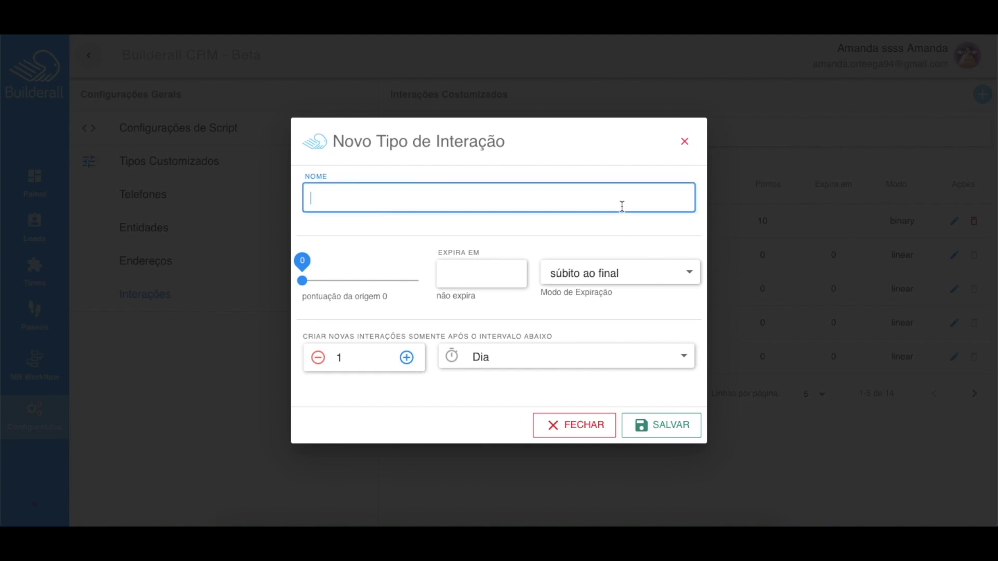
type("Teste")
left_click_drag(303, 281, 319, 281)
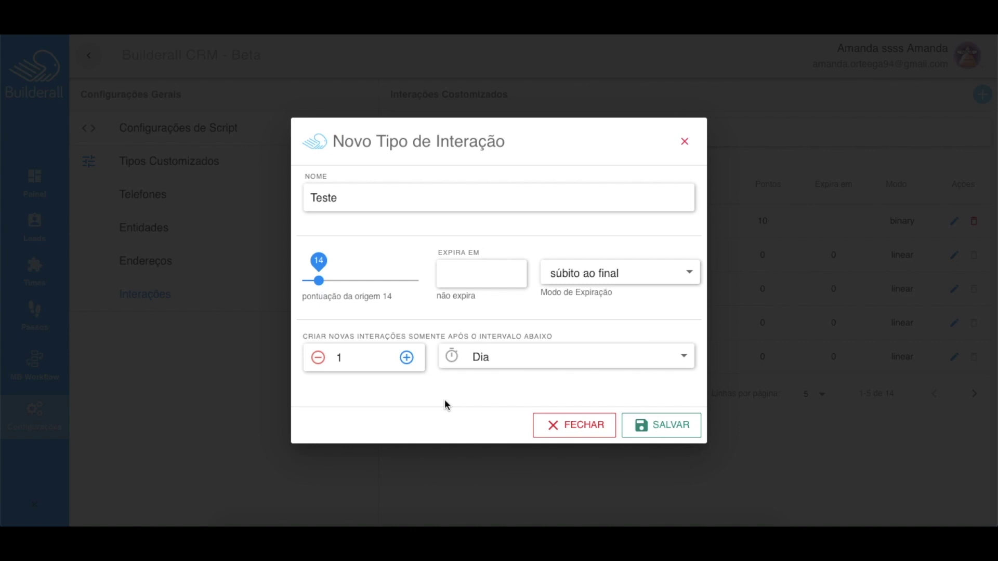
left_click(408, 359)
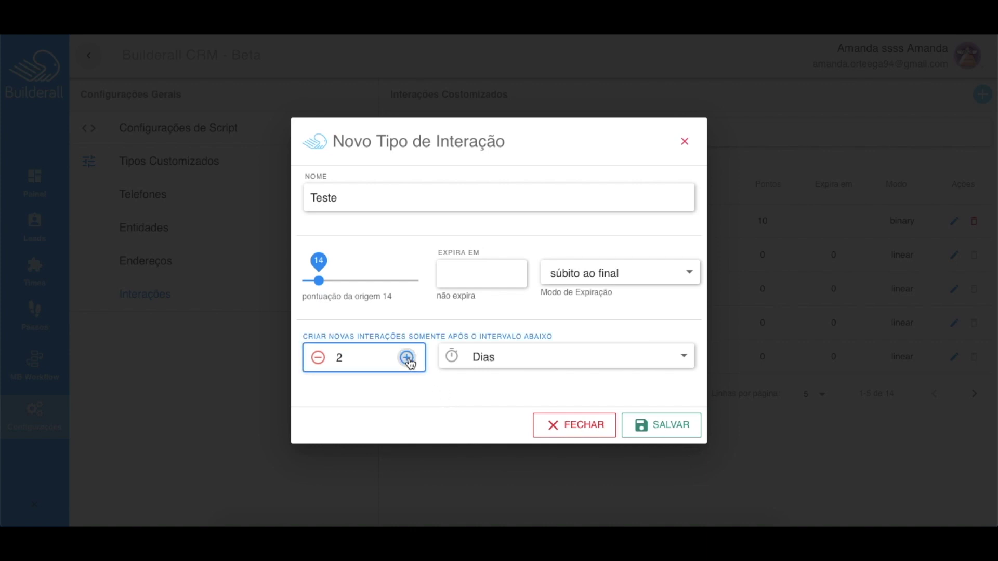
left_click(503, 359)
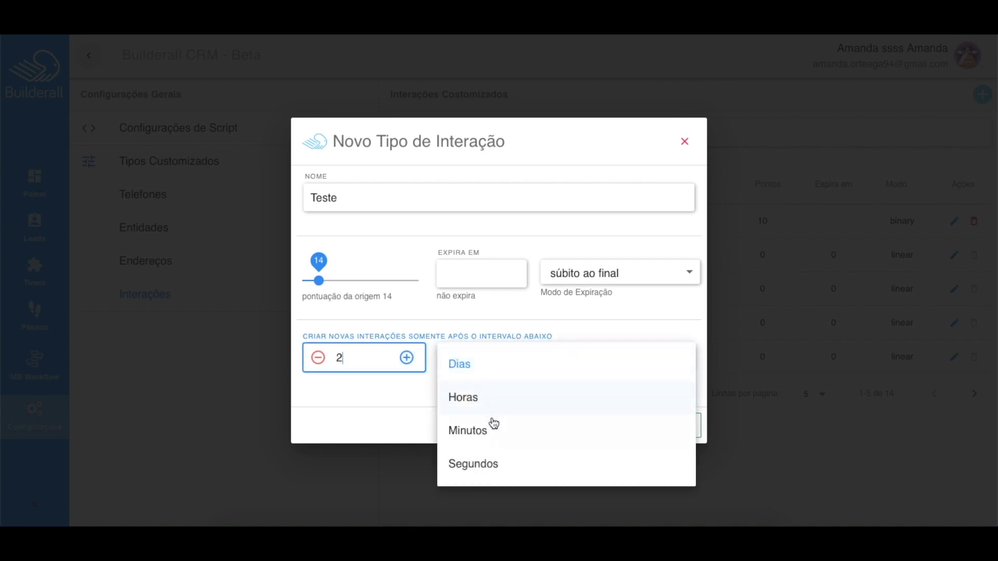
left_click(657, 422)
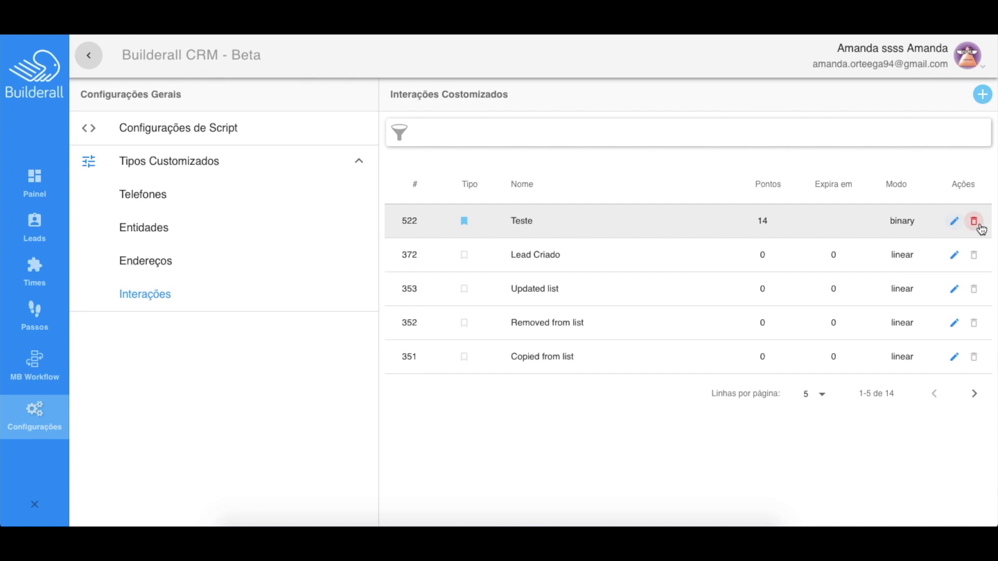
Filter the Leads page to origin teste and step Teste, with the INTERAÇÕES filters shown
left_click(35, 228)
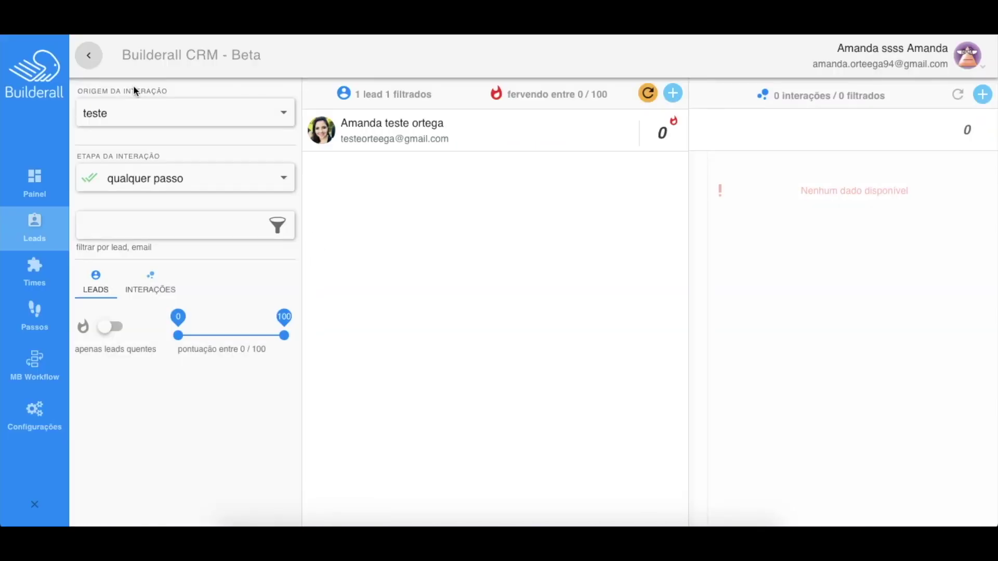
left_click(151, 114)
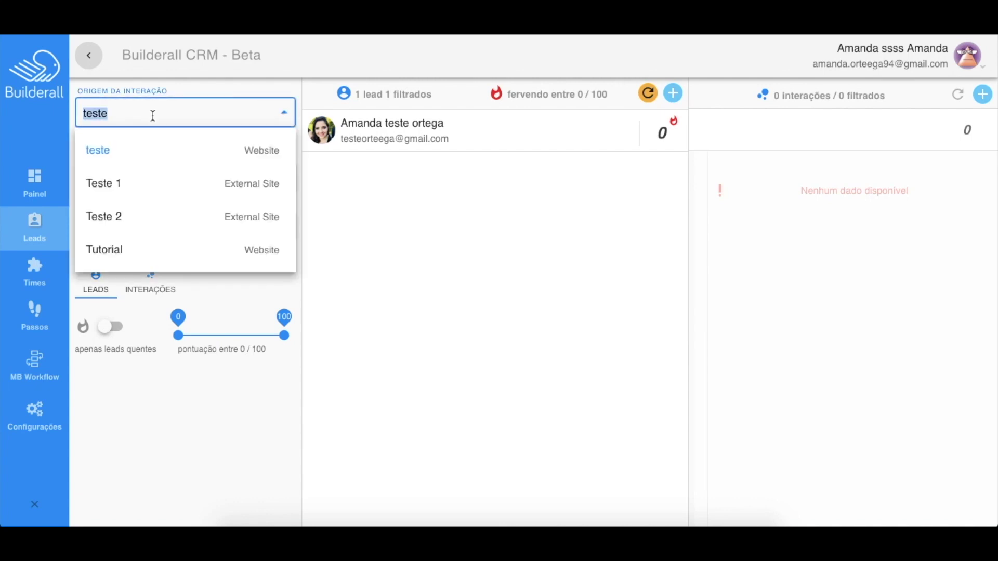
left_click(187, 176)
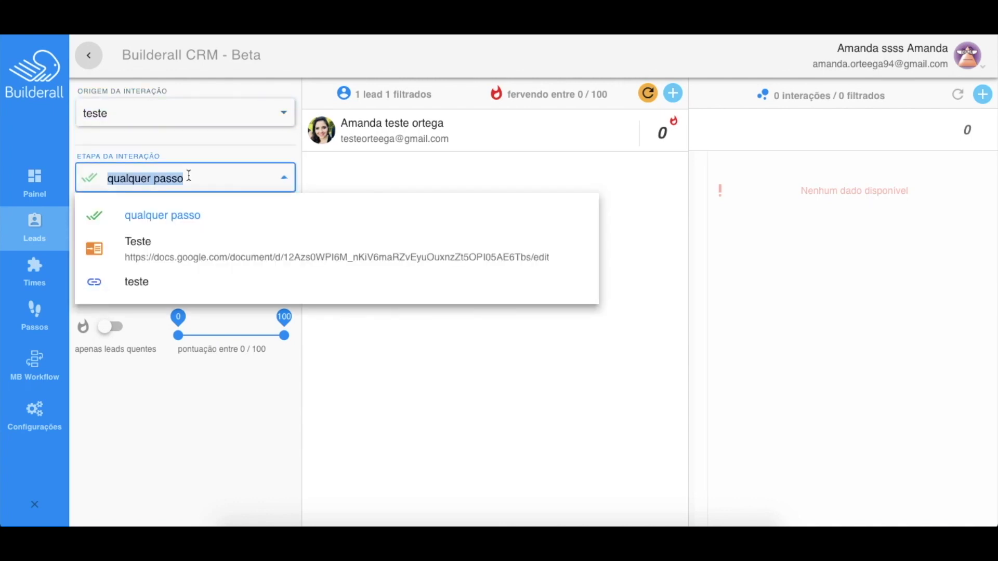
left_click(180, 258)
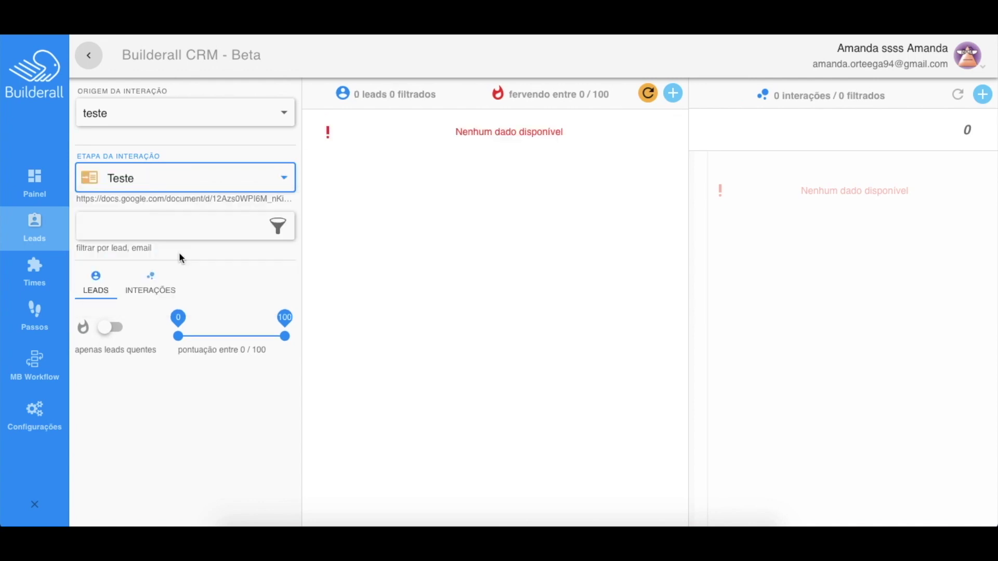
left_click(232, 230)
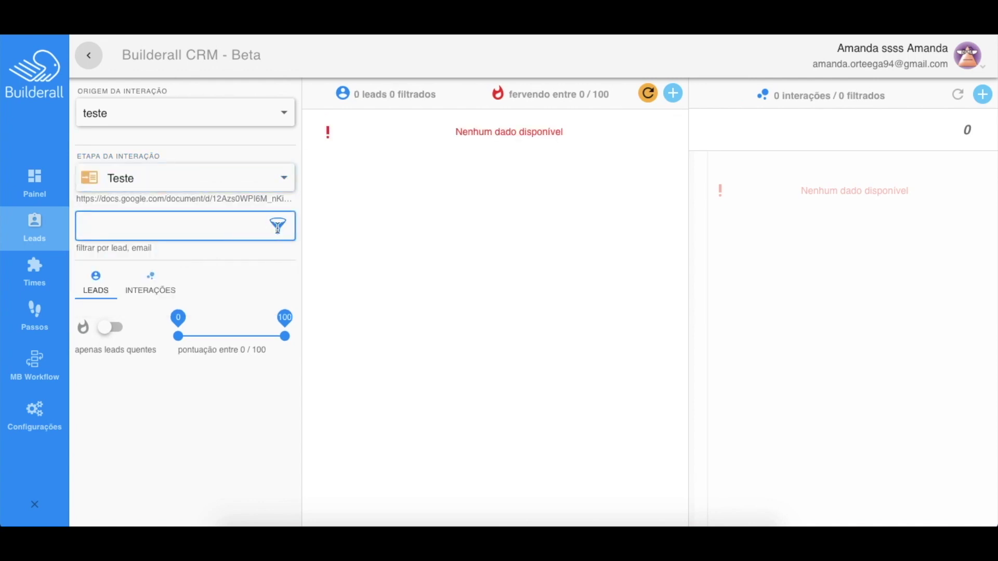
left_click(278, 226)
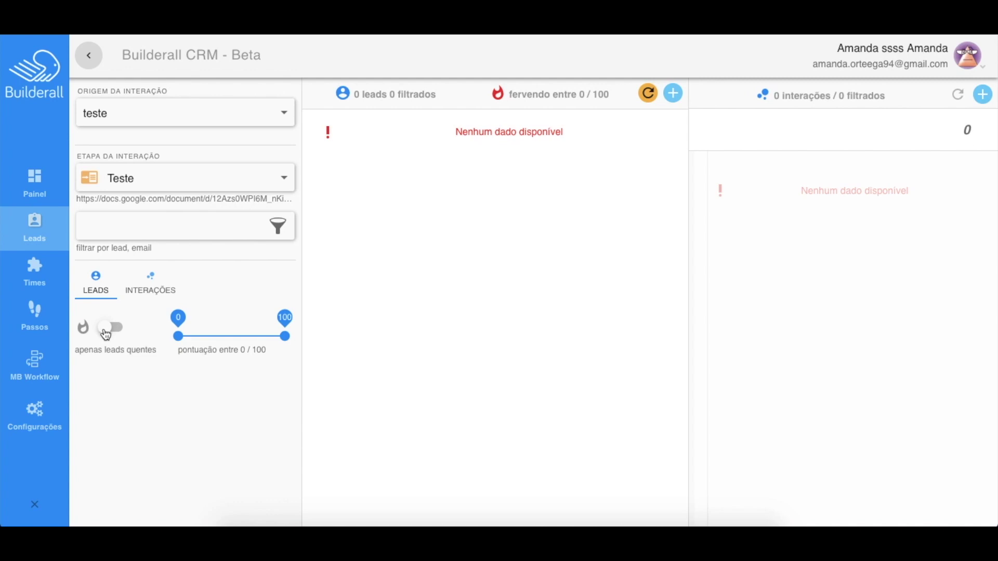
mouse_move(174, 339)
left_mouse_down()
mouse_move(217, 338)
mouse_move(174, 339)
left_mouse_up()
left_click(162, 291)
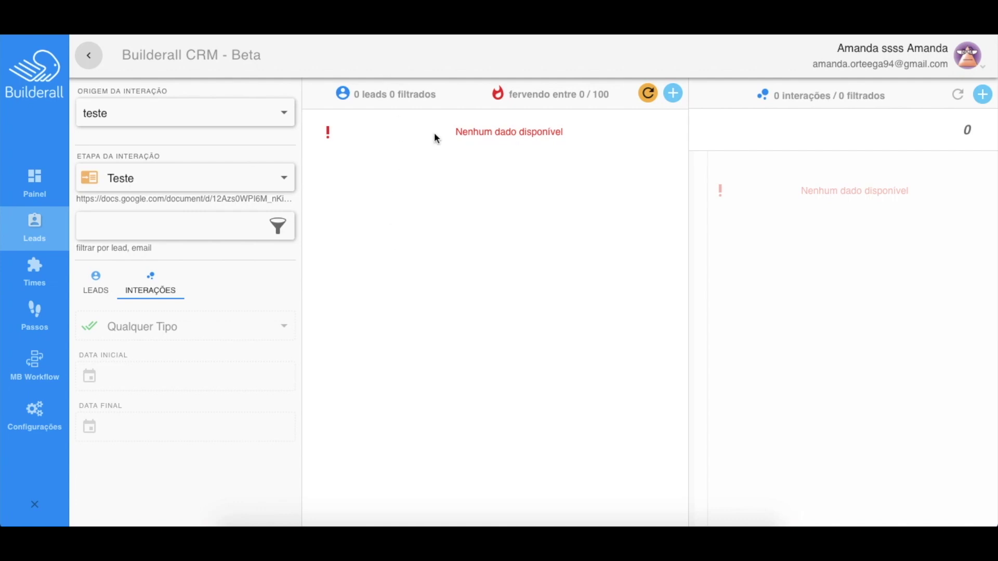
Save a new lead with autofilled e-mail and names on mailing list teste canvas
left_click(673, 94)
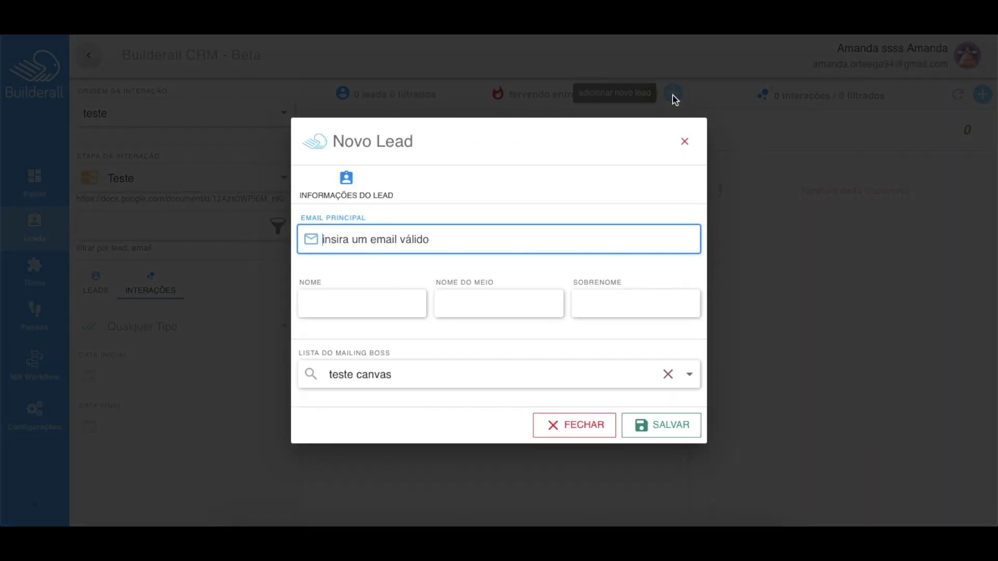
left_click(402, 246)
left_click(395, 271)
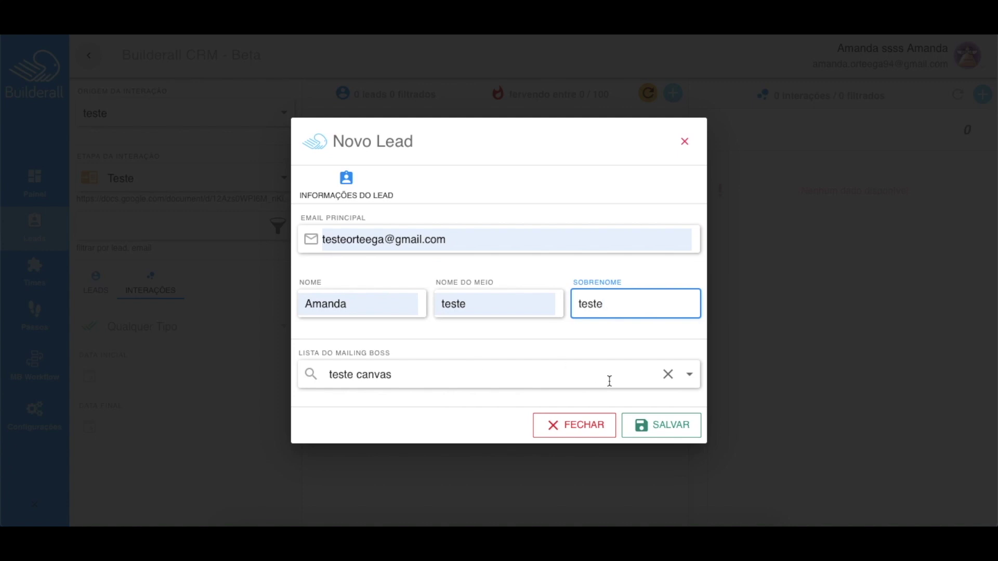
left_click(653, 425)
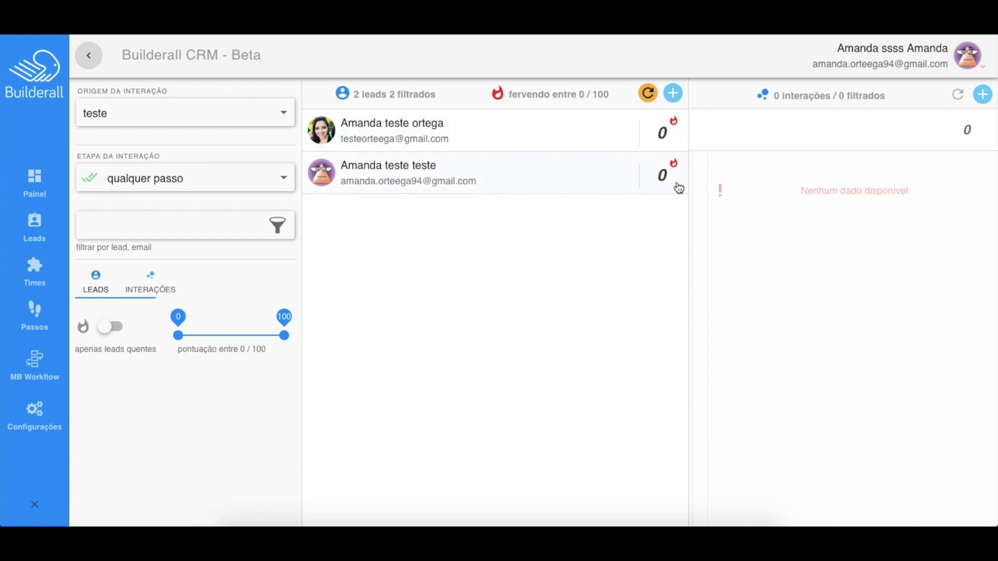
left_click_drag(486, 95, 624, 94)
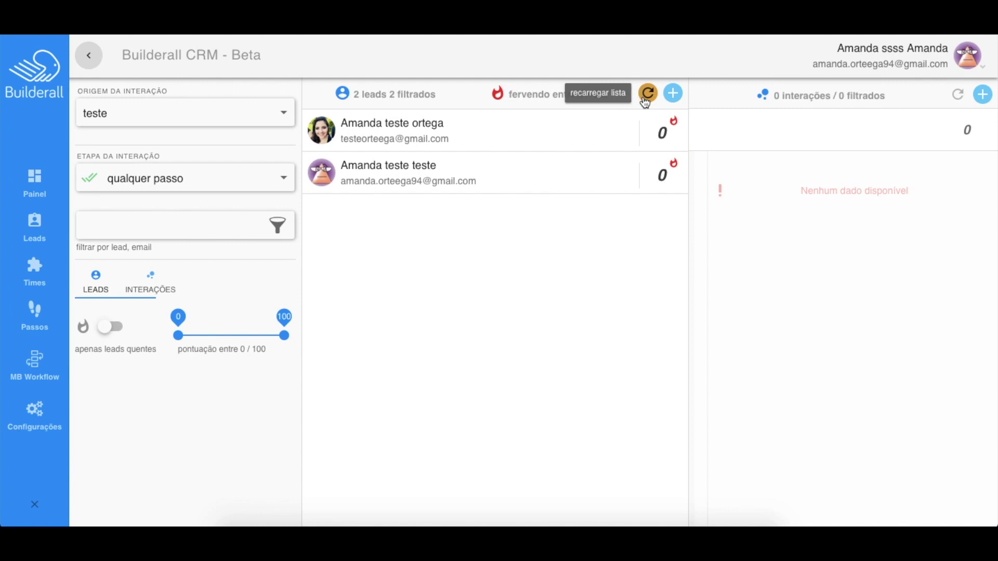
left_click(646, 96)
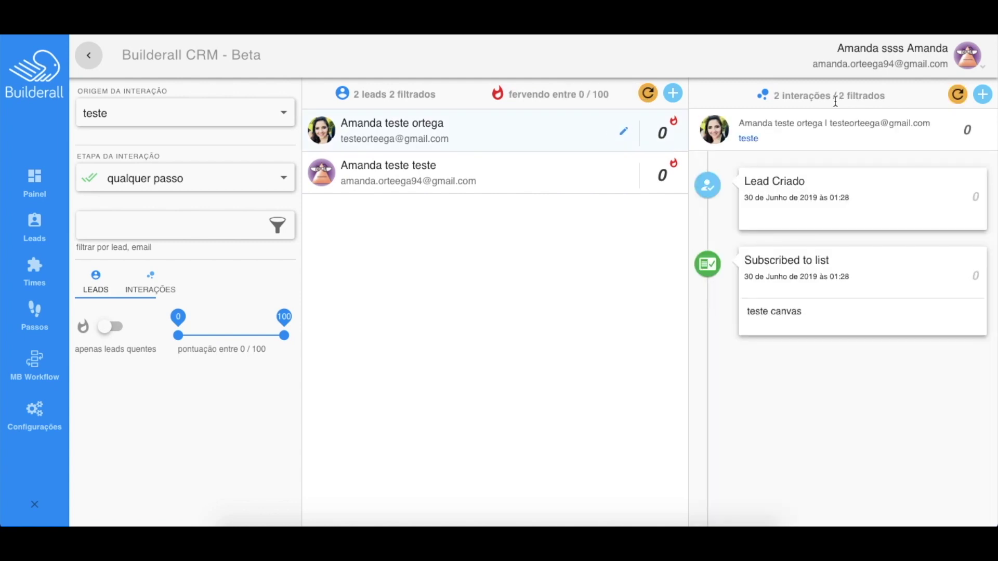